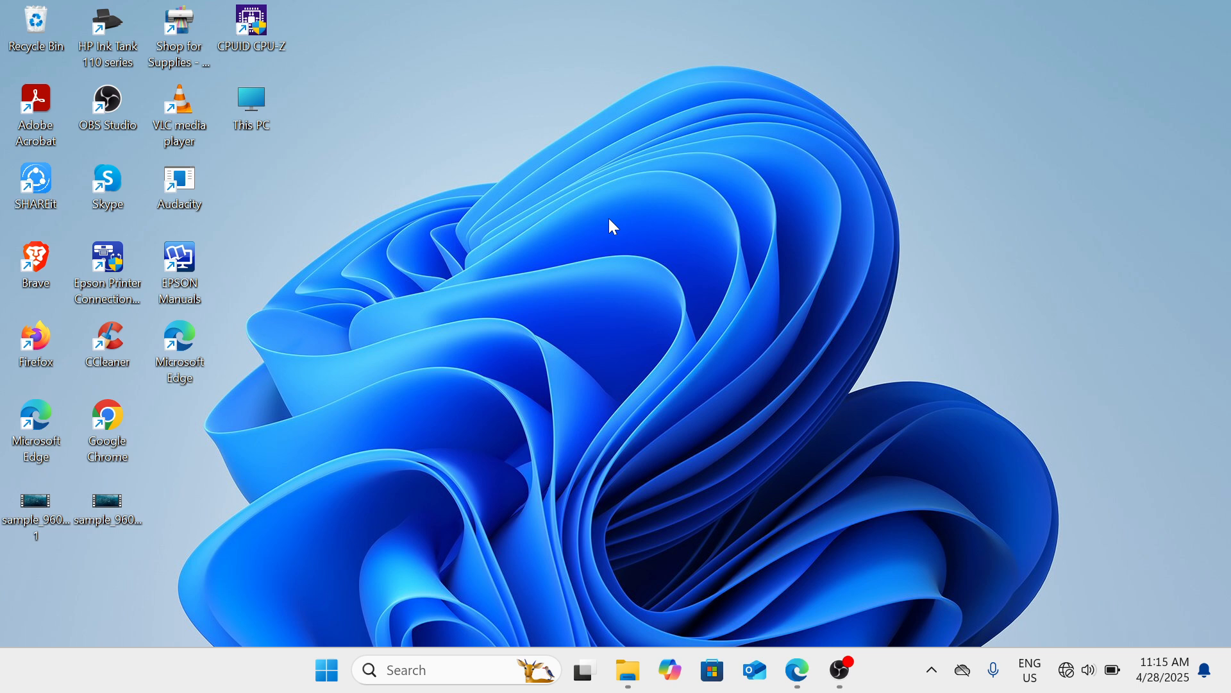
Open Disk Management in a maximized window and select the Local Disk (C:) volume.
right_click(330, 671)
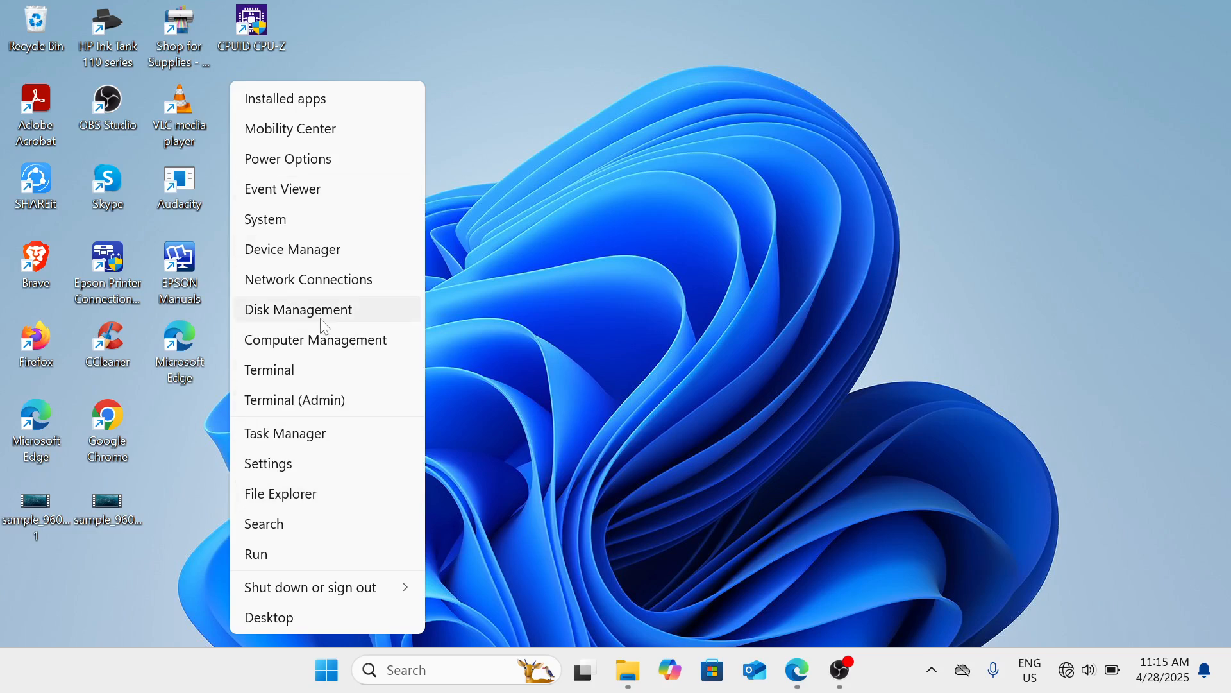
click(332, 315)
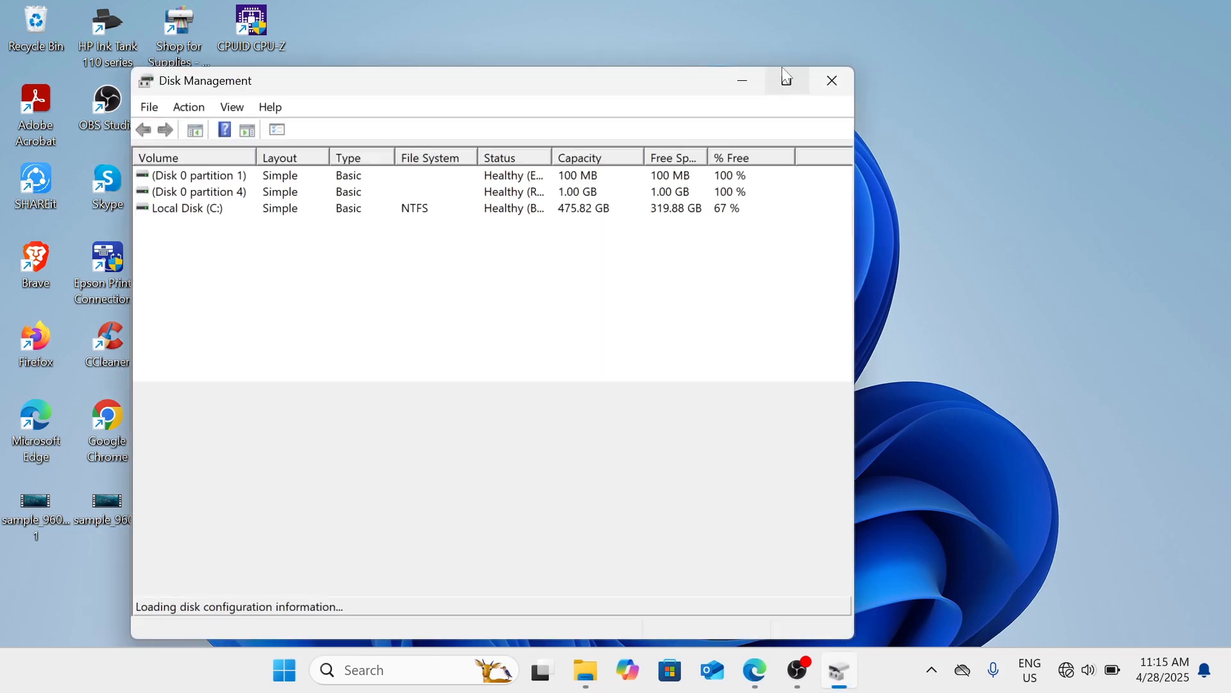
click(786, 78)
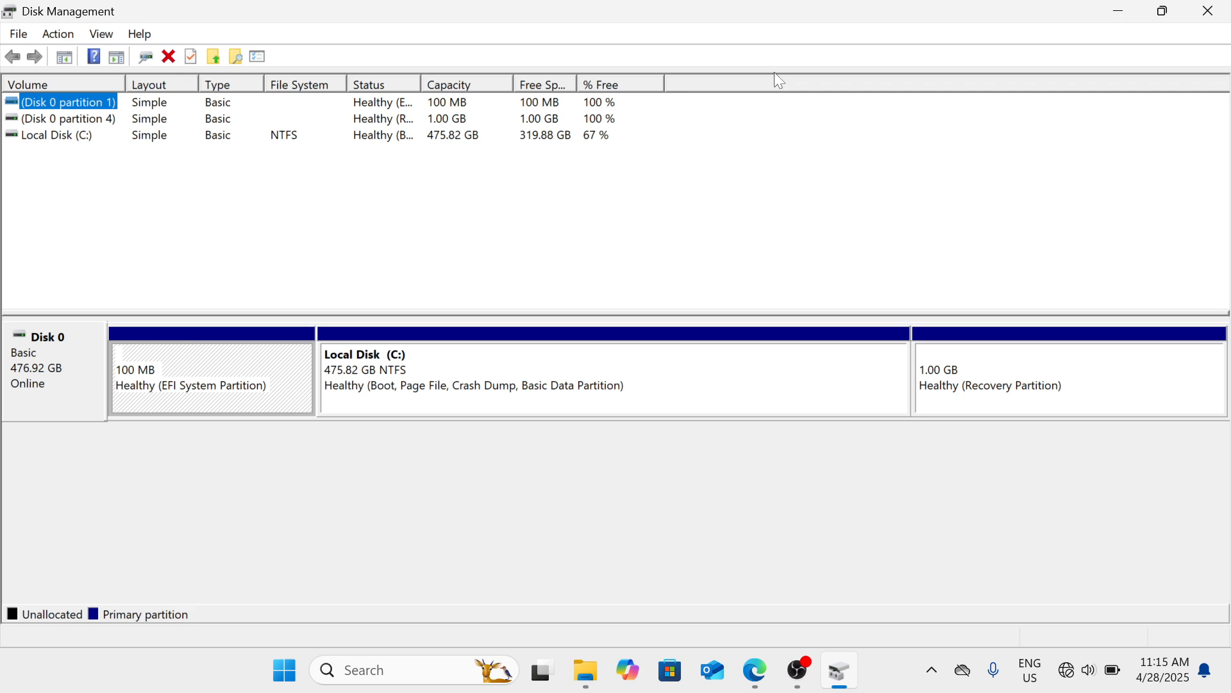
click(147, 137)
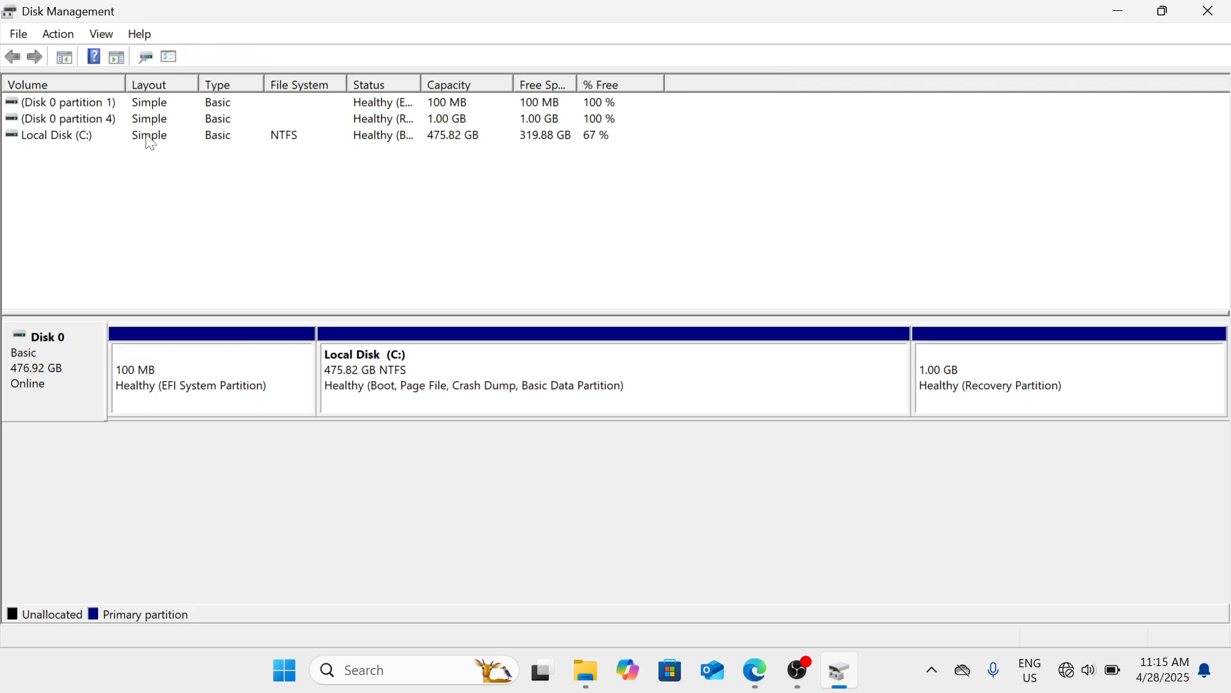
click(77, 136)
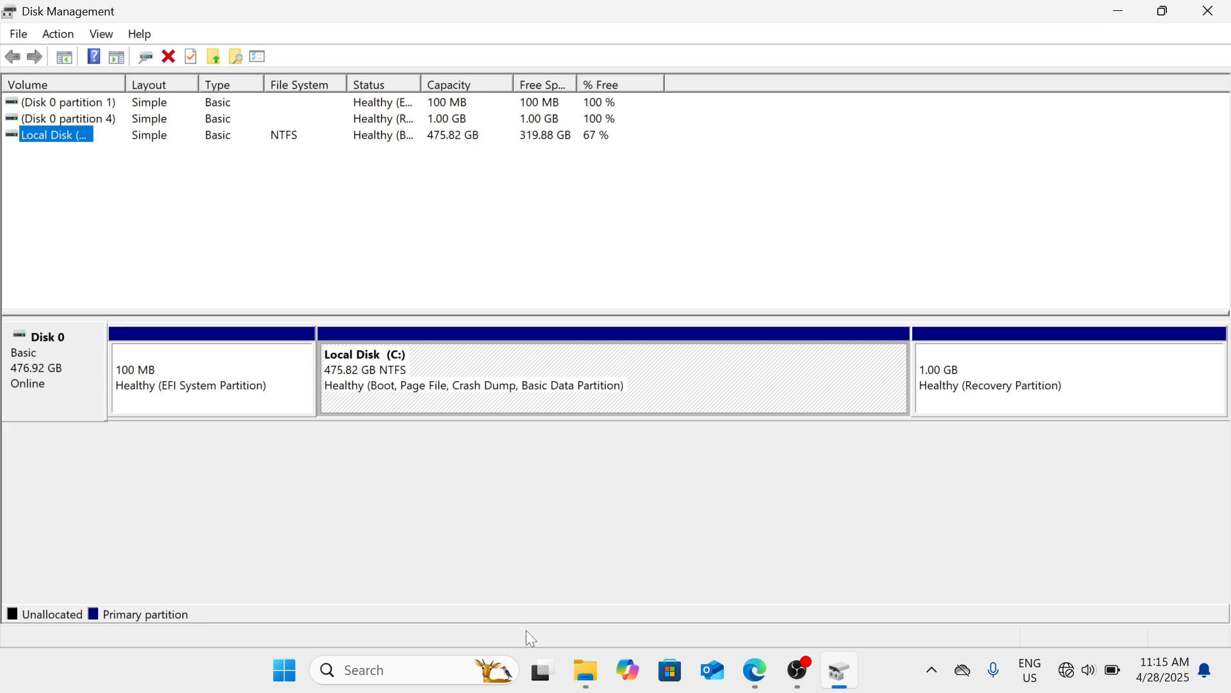
Switch to File Explorer to check the drives under This PC, and close its window.
click(589, 671)
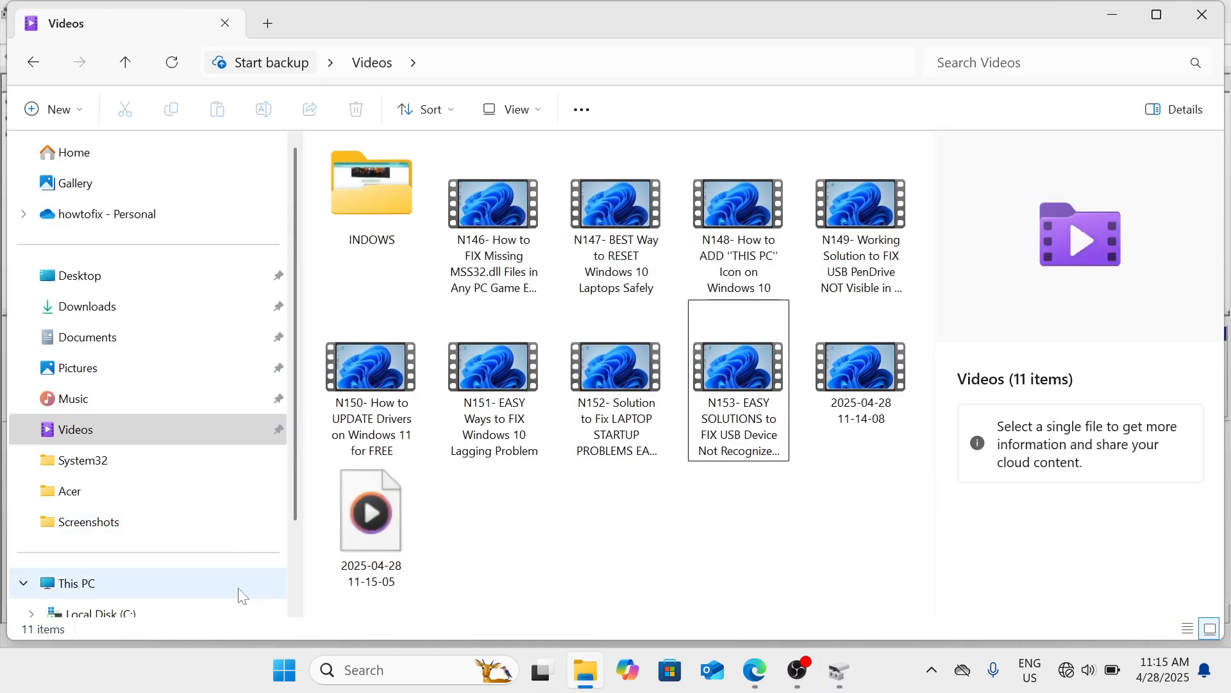
click(259, 587)
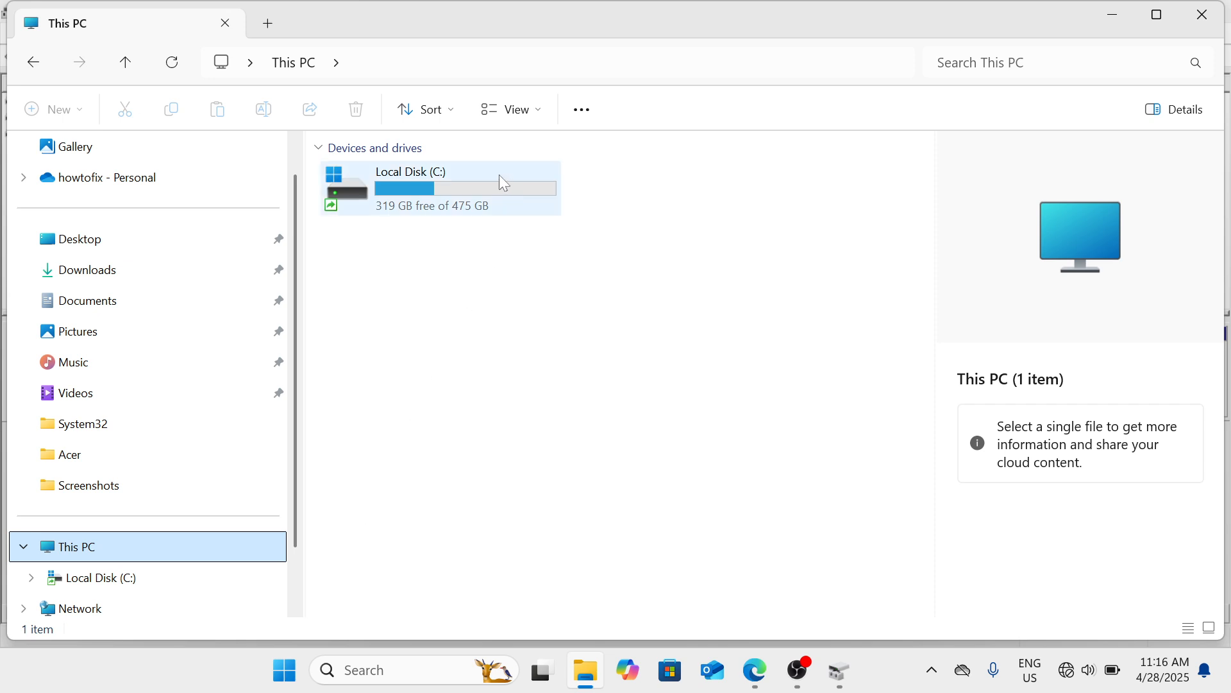
mouse_move(486, 201)
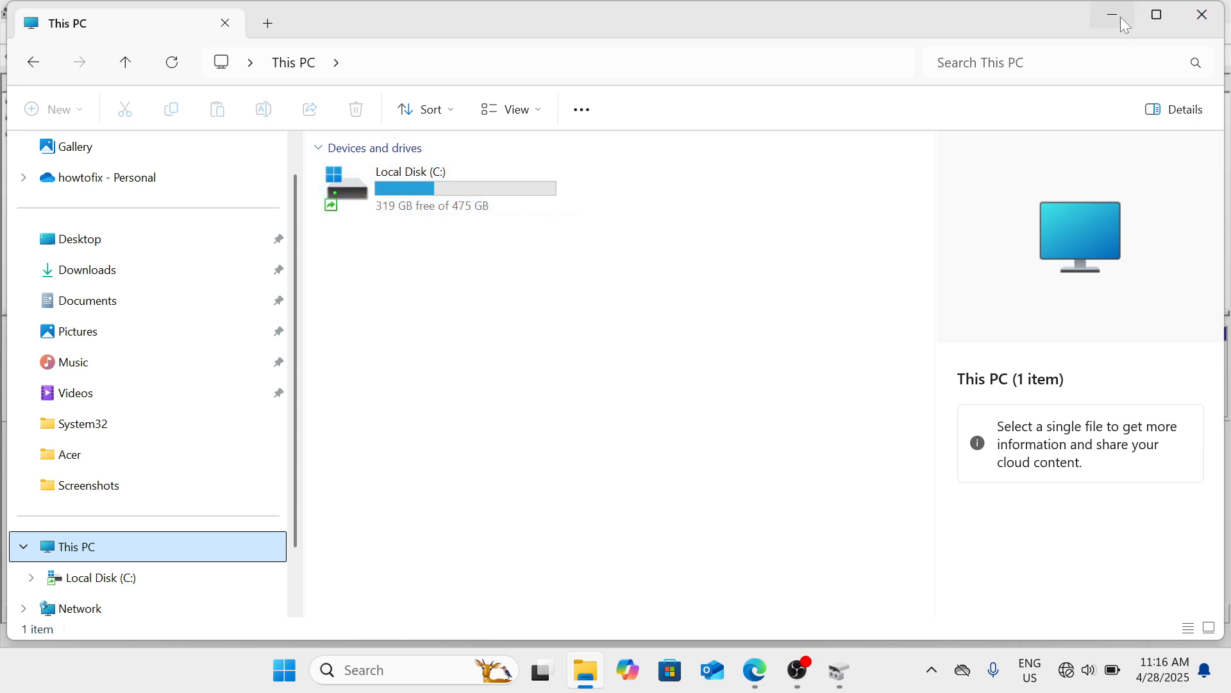
click(1203, 14)
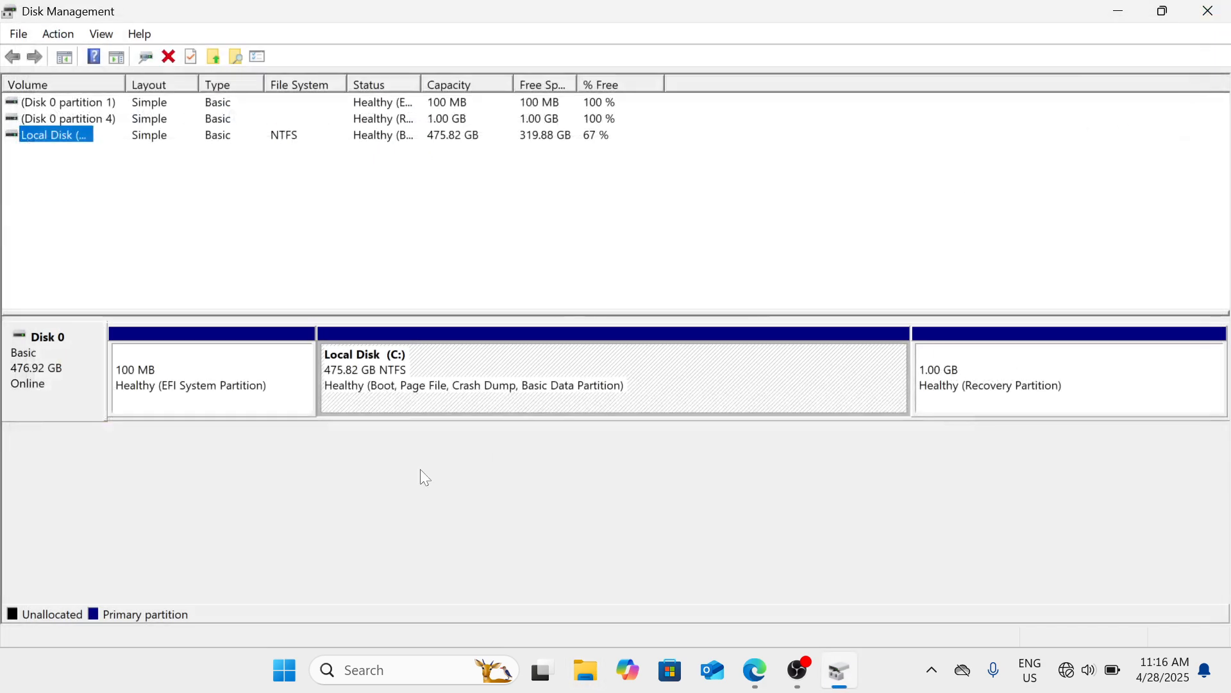
Shrink the Local Disk (C:) partition by 10240 MB.
click(522, 371)
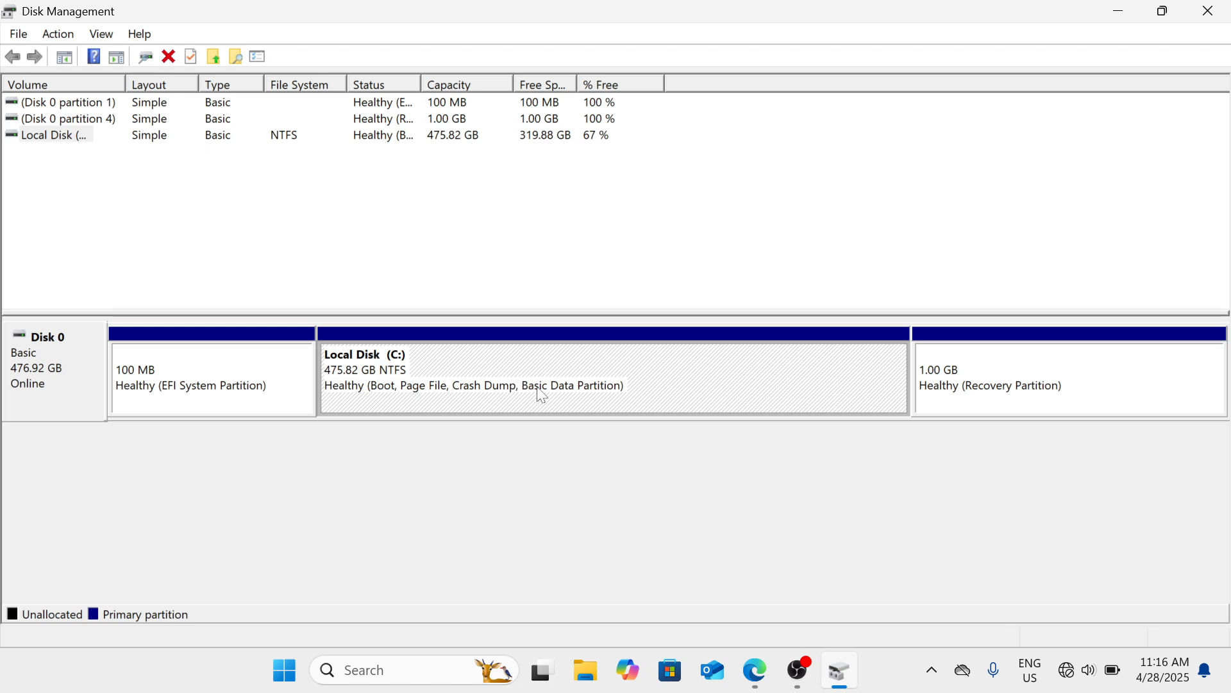
right_click(596, 374)
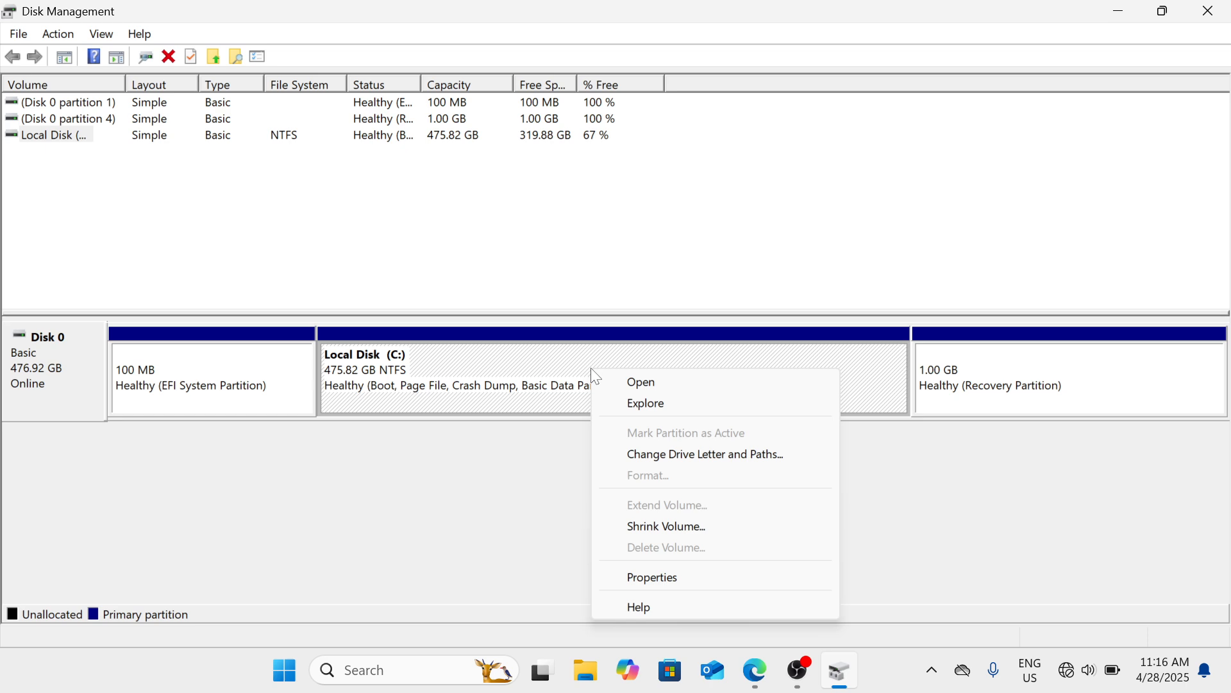
click(684, 528)
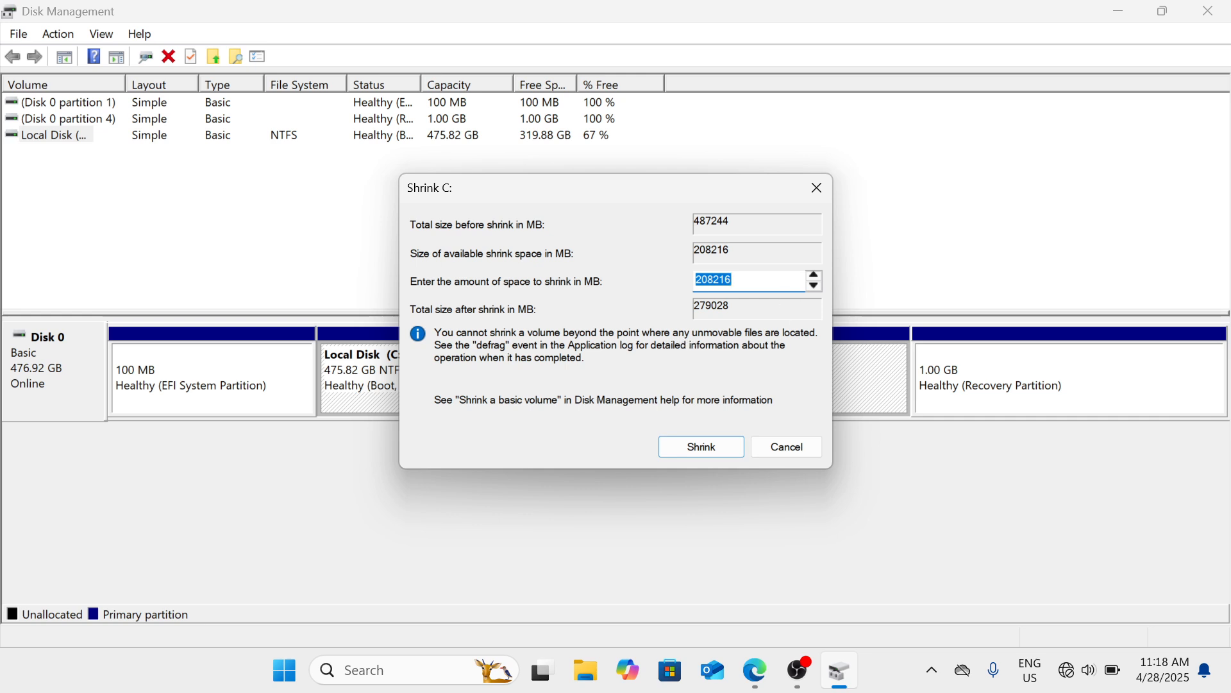
text(1)
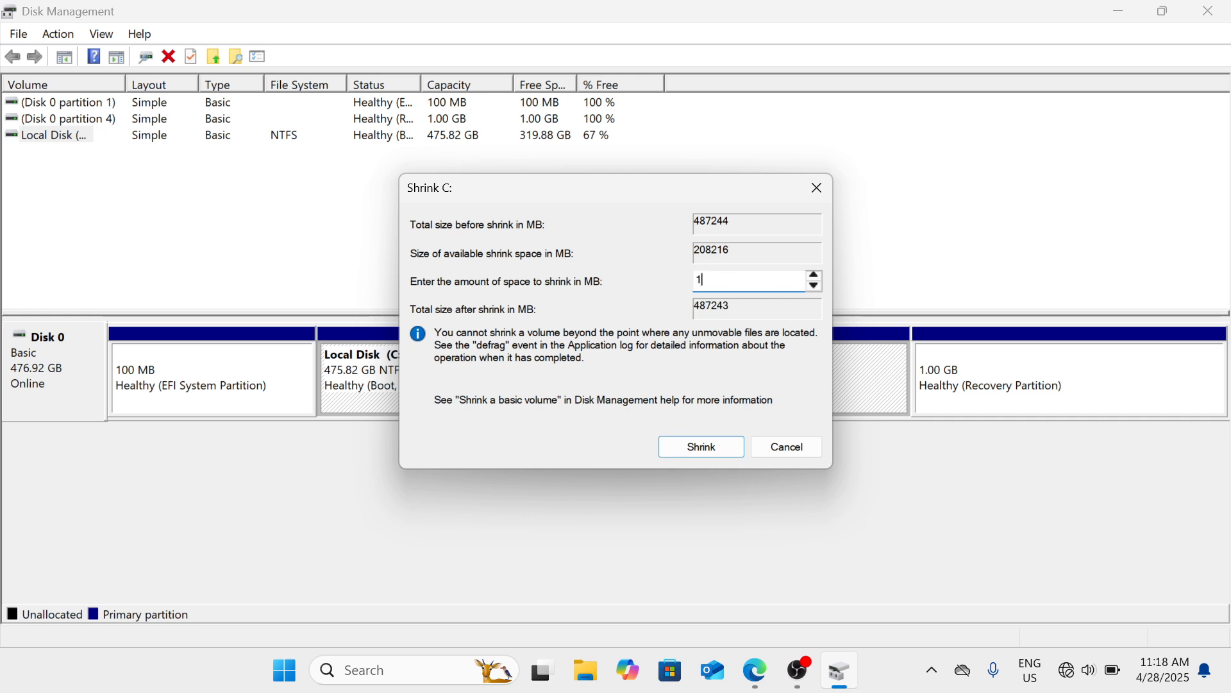
text(0240)
click(676, 445)
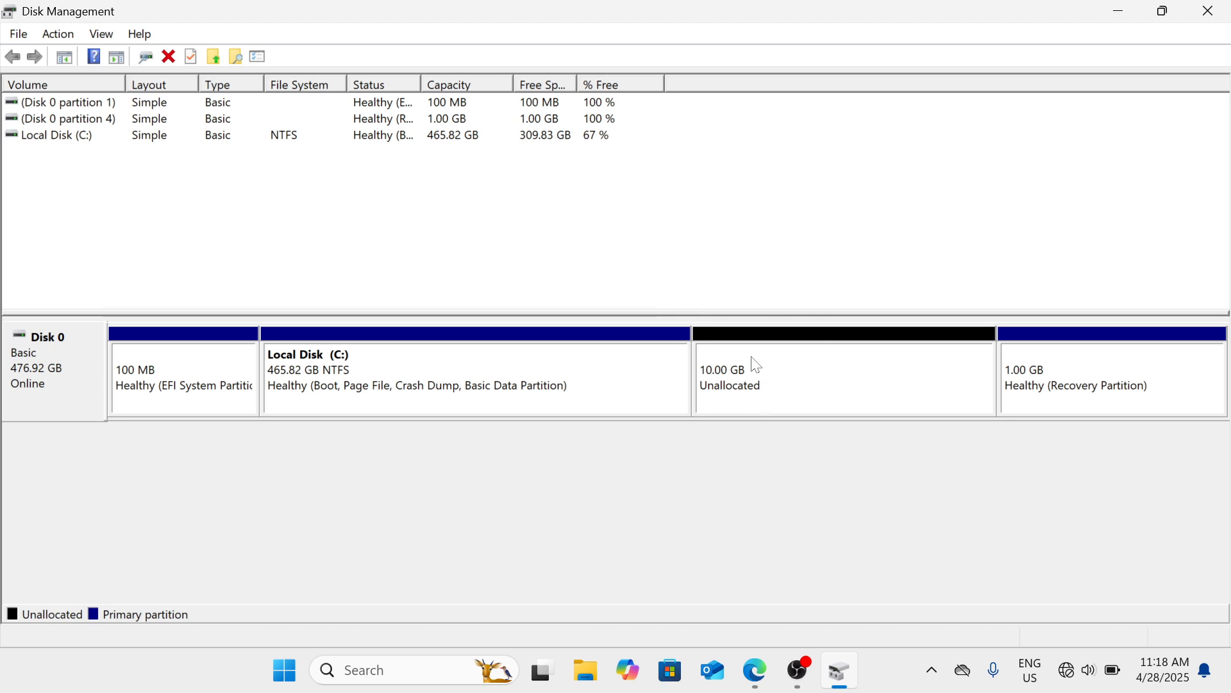
Create a 10240 MB simple volume in the unallocated space with drive letter D, quick-formatted as NTFS and labelled New Volume.
right_click(775, 393)
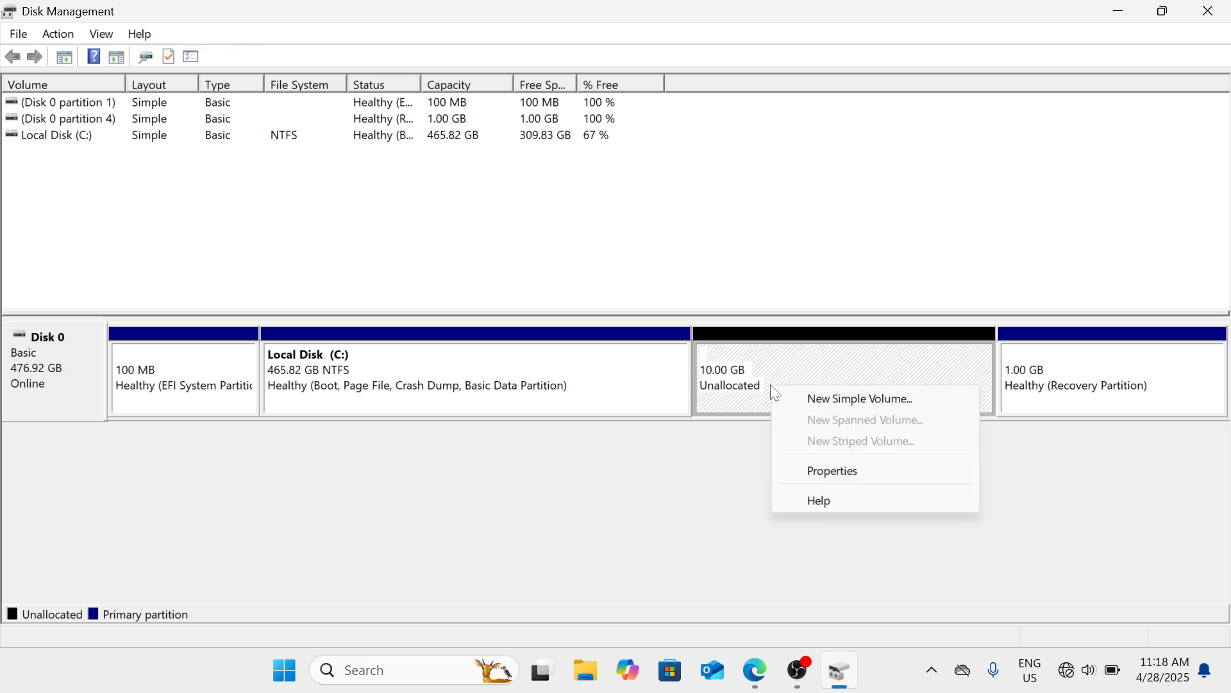
click(827, 406)
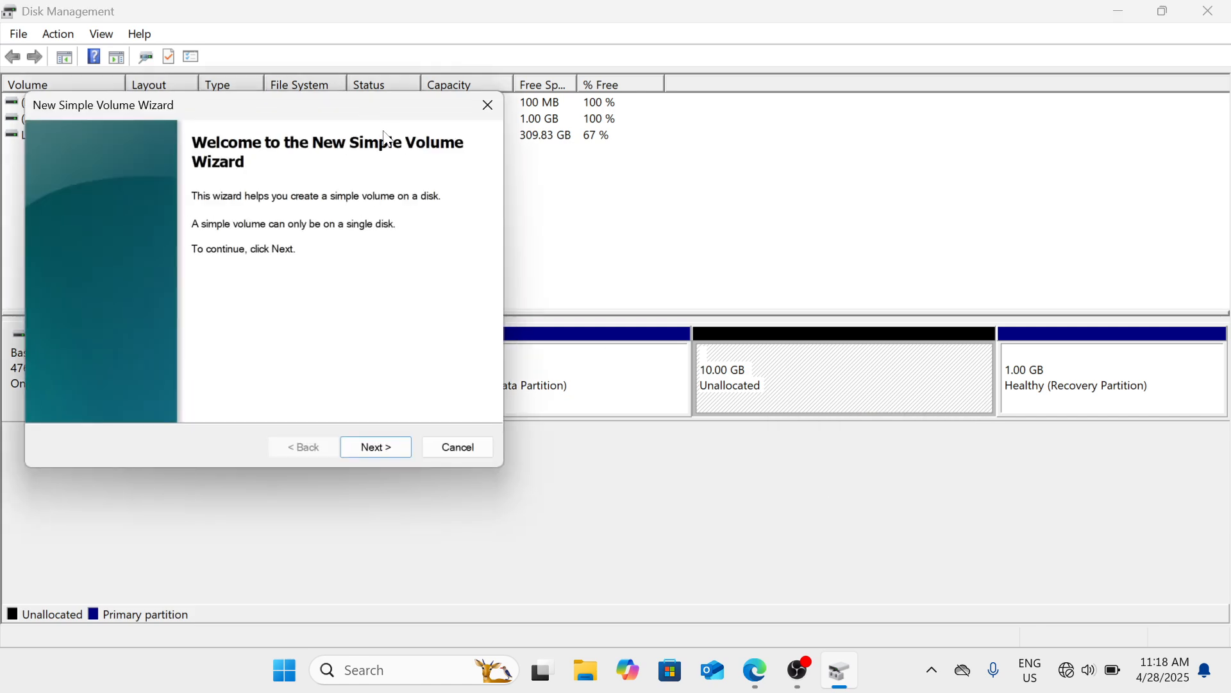
drag(395, 116, 550, 122)
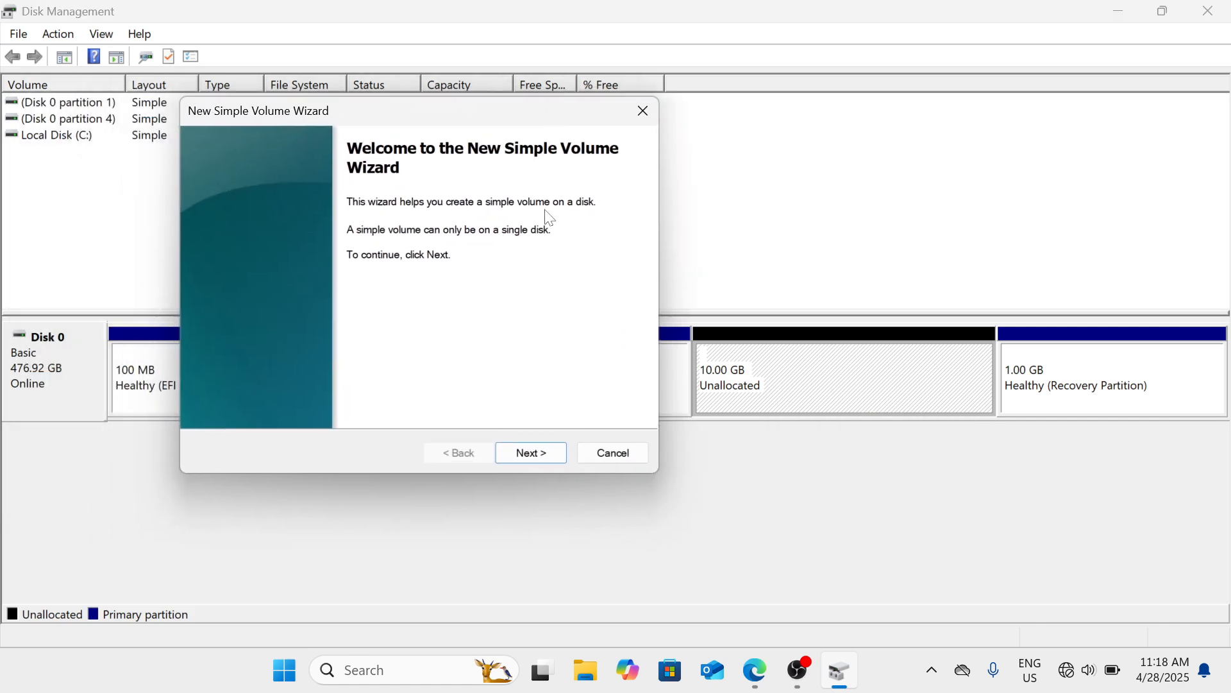
click(547, 452)
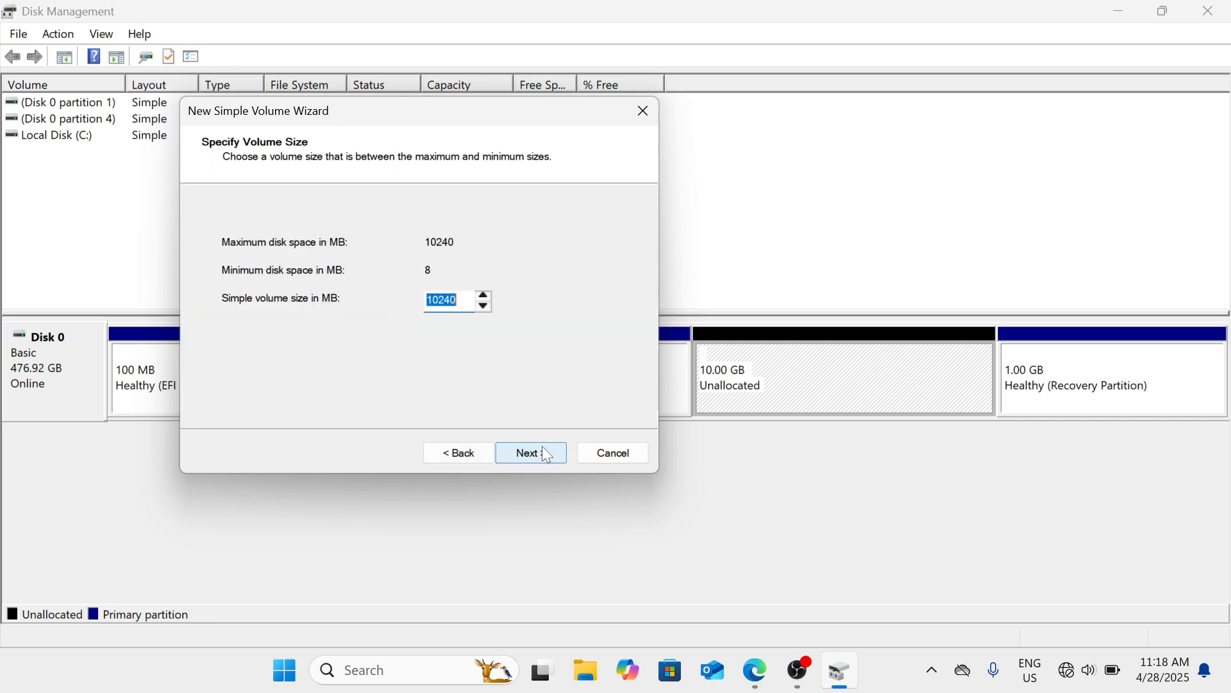
click(548, 453)
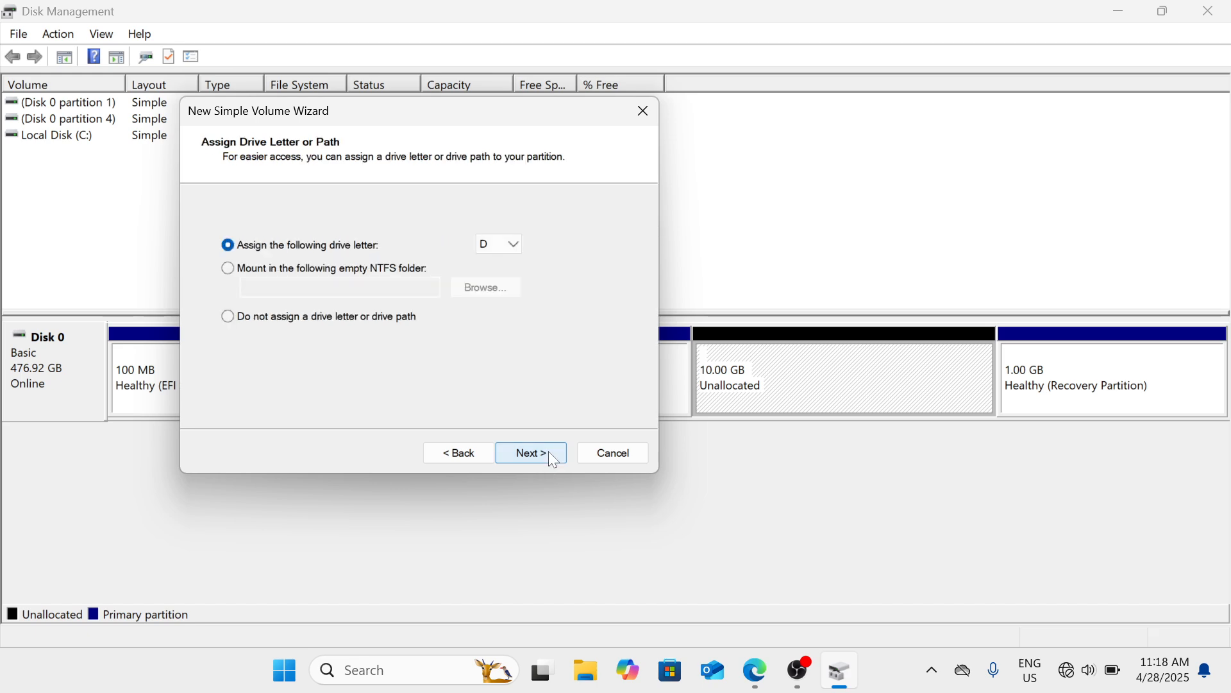
click(548, 453)
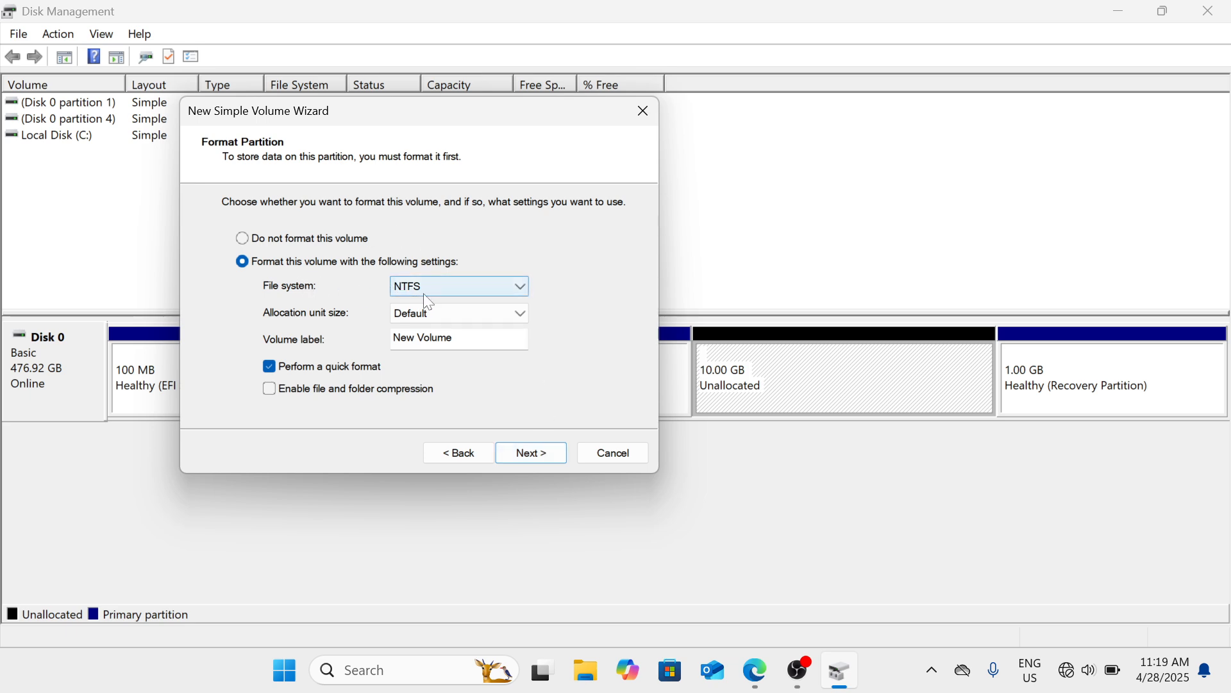
click(532, 452)
click(534, 452)
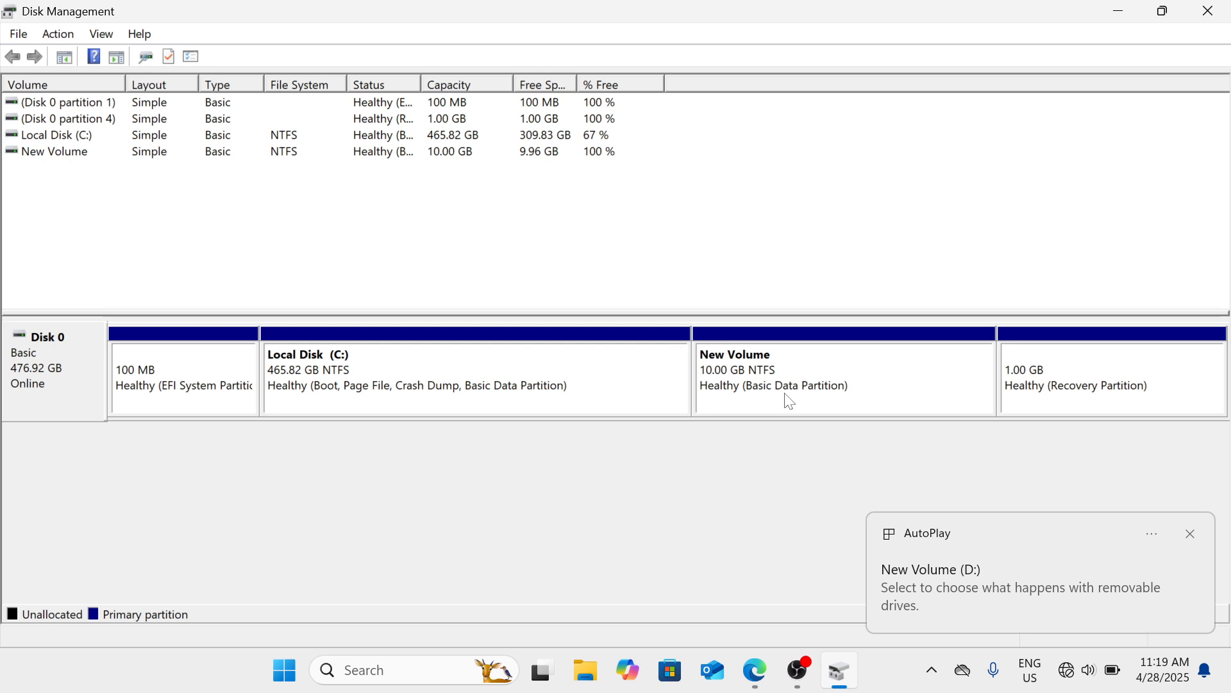
Try to add drive letter E to the 10 GB New Volume partition.
right_click(789, 402)
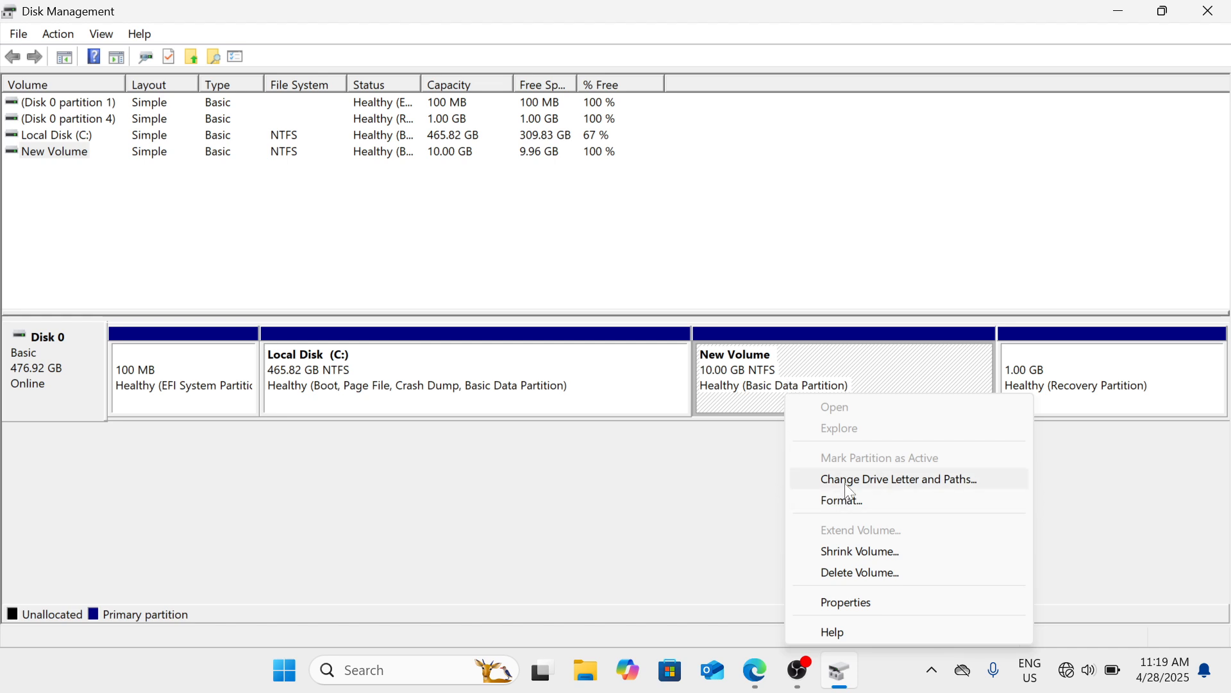
click(865, 489)
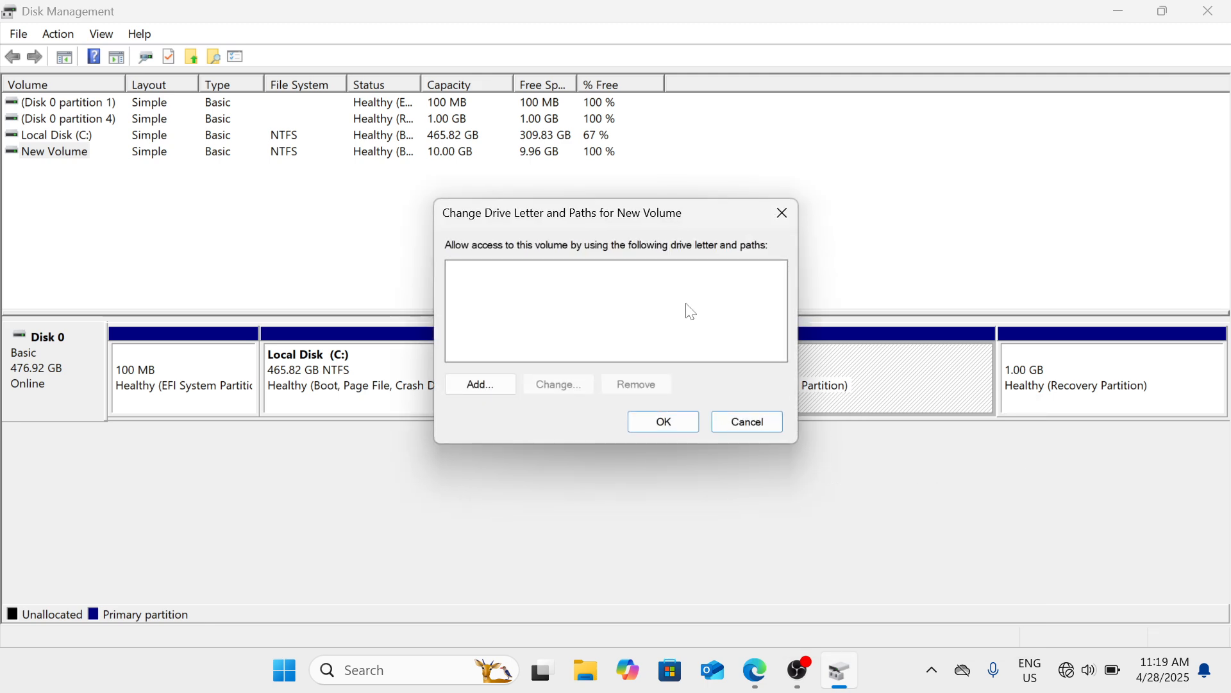
click(494, 386)
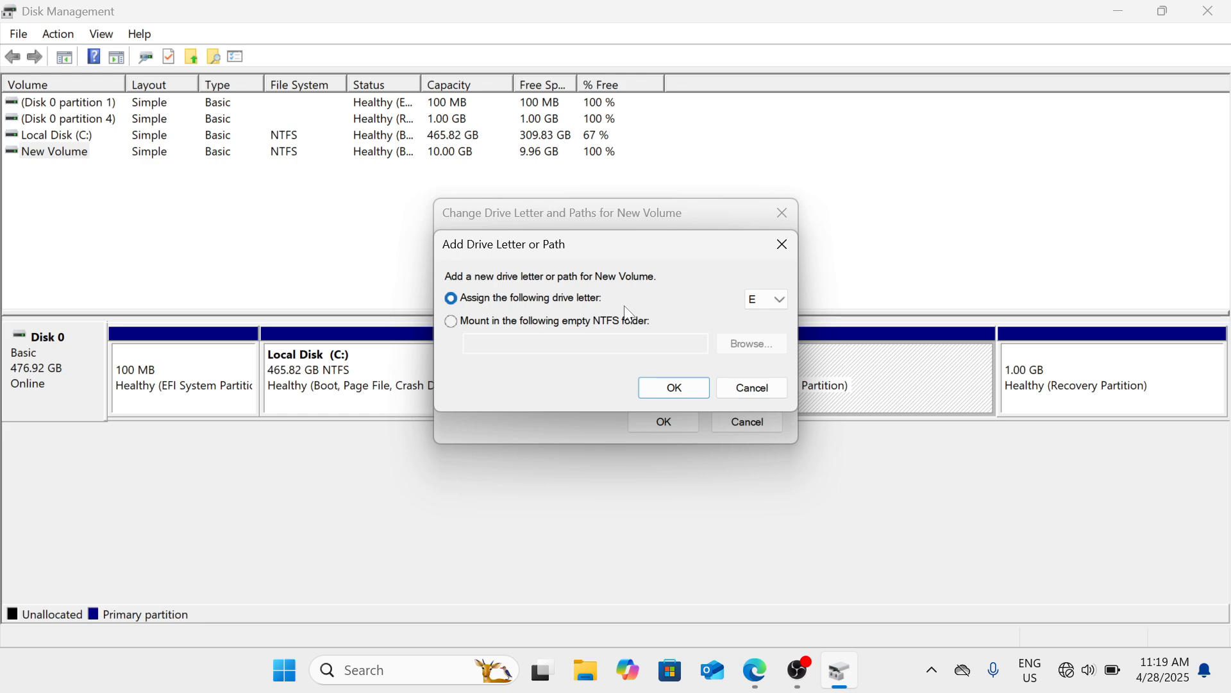
click(779, 301)
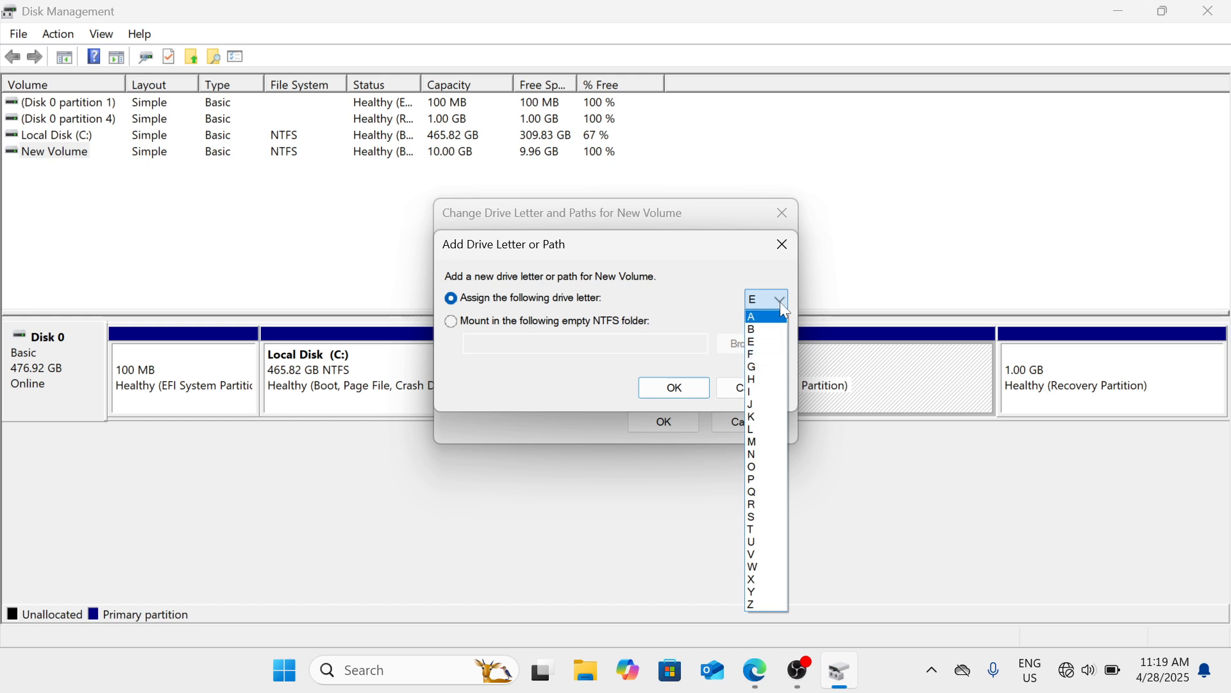
click(782, 346)
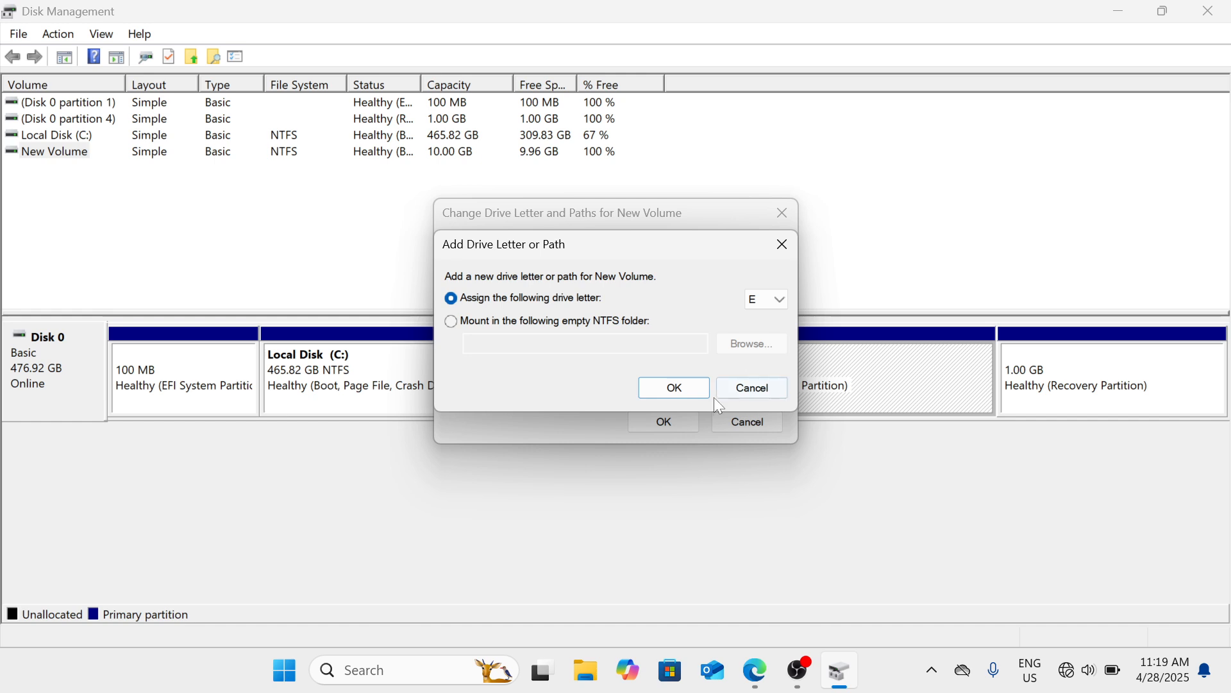
click(690, 392)
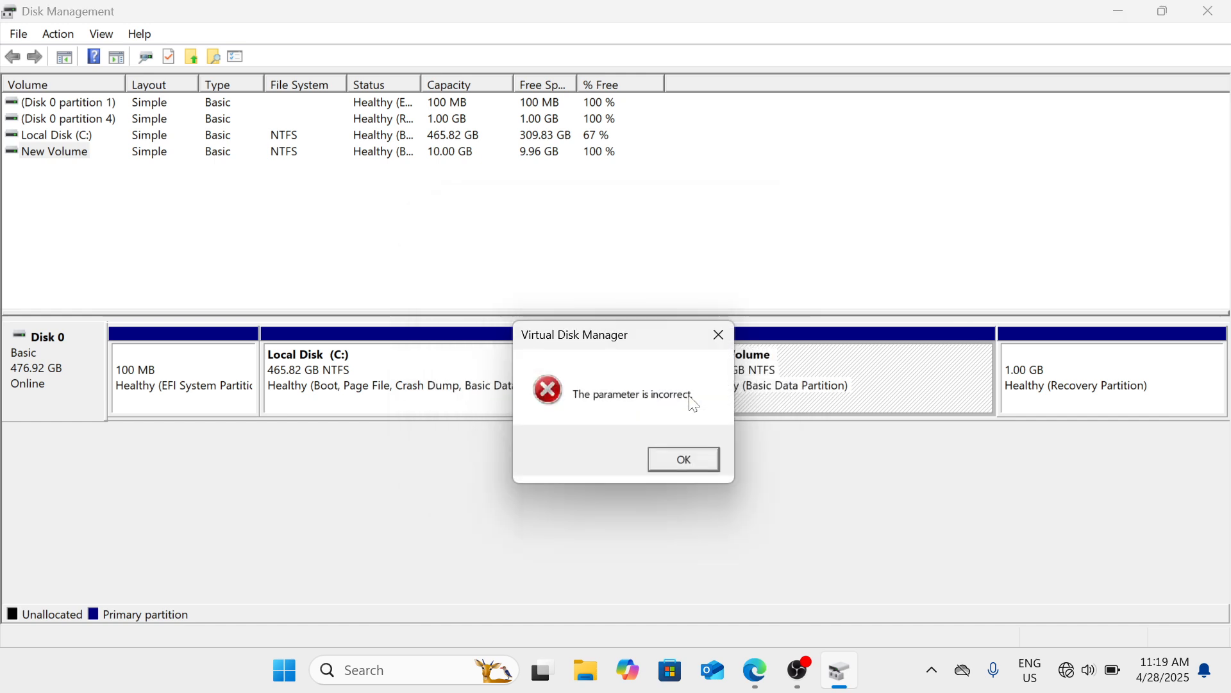
click(687, 459)
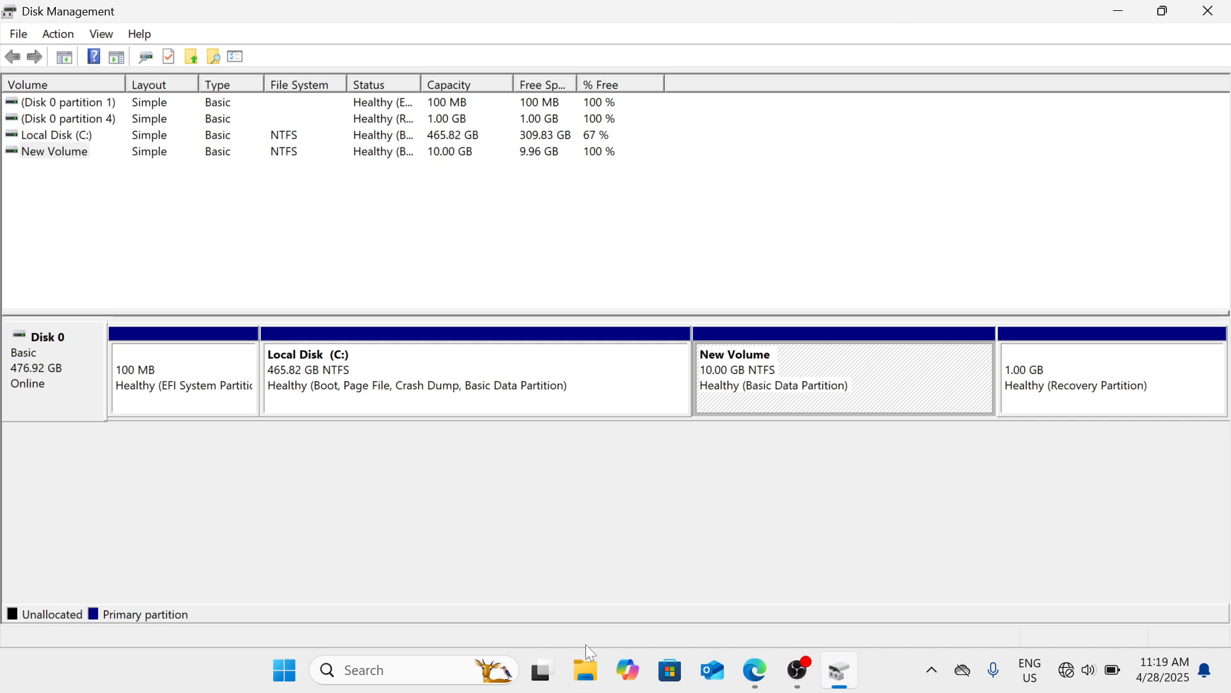
Switch to File Explorer to check the drives under This PC, and close both open windows.
click(588, 677)
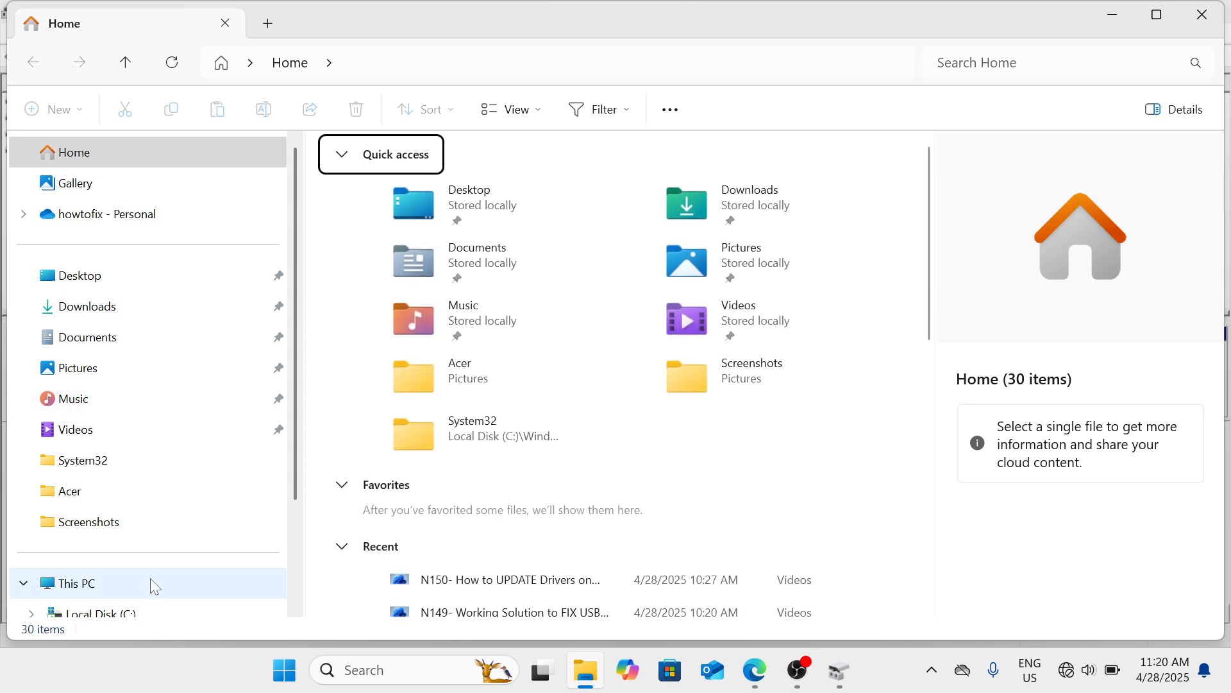
click(150, 580)
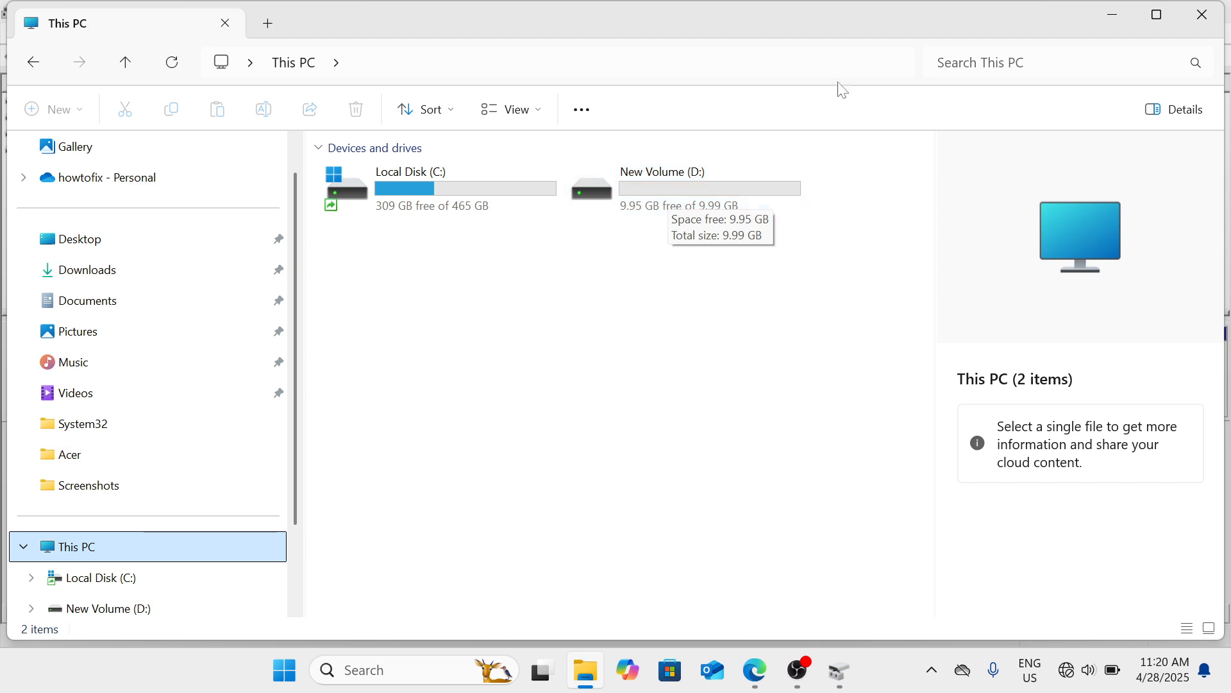
click(1218, 25)
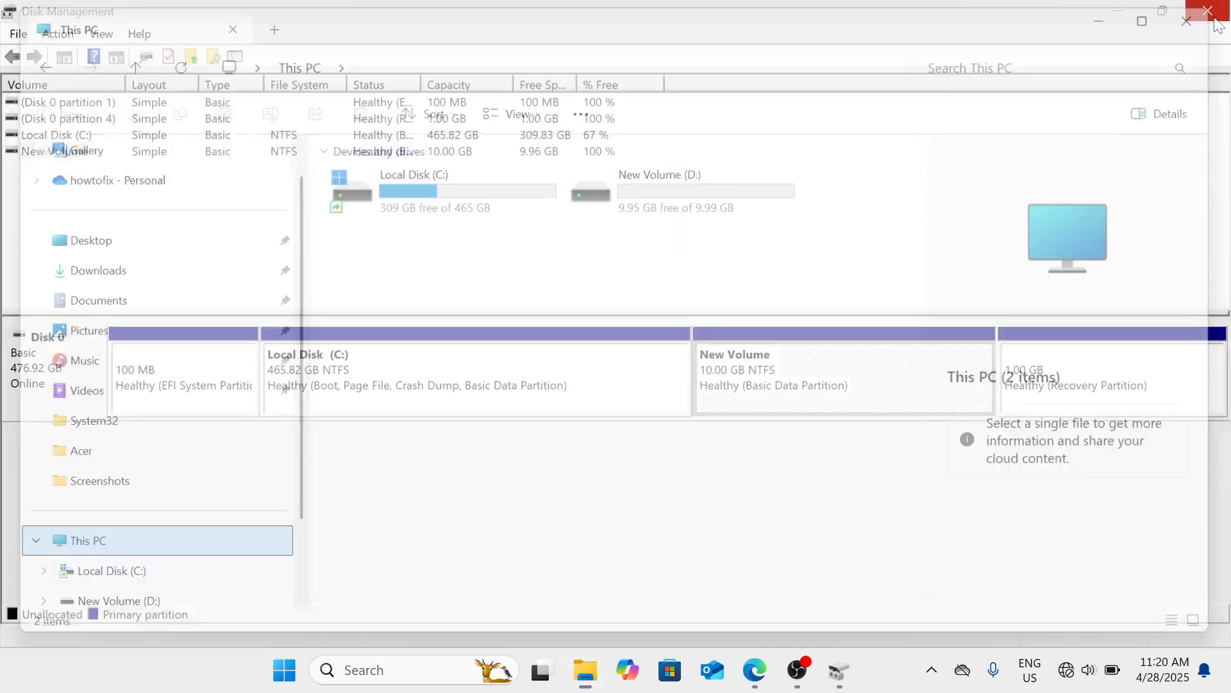
click(1208, 11)
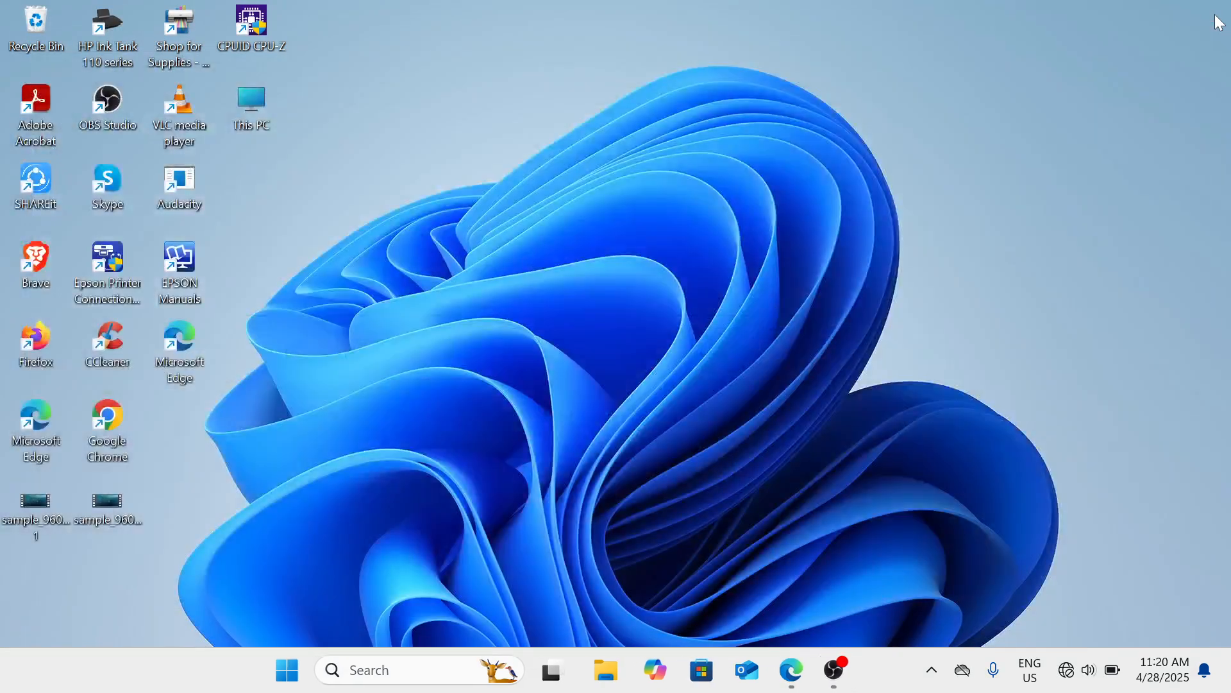
click(853, 674)
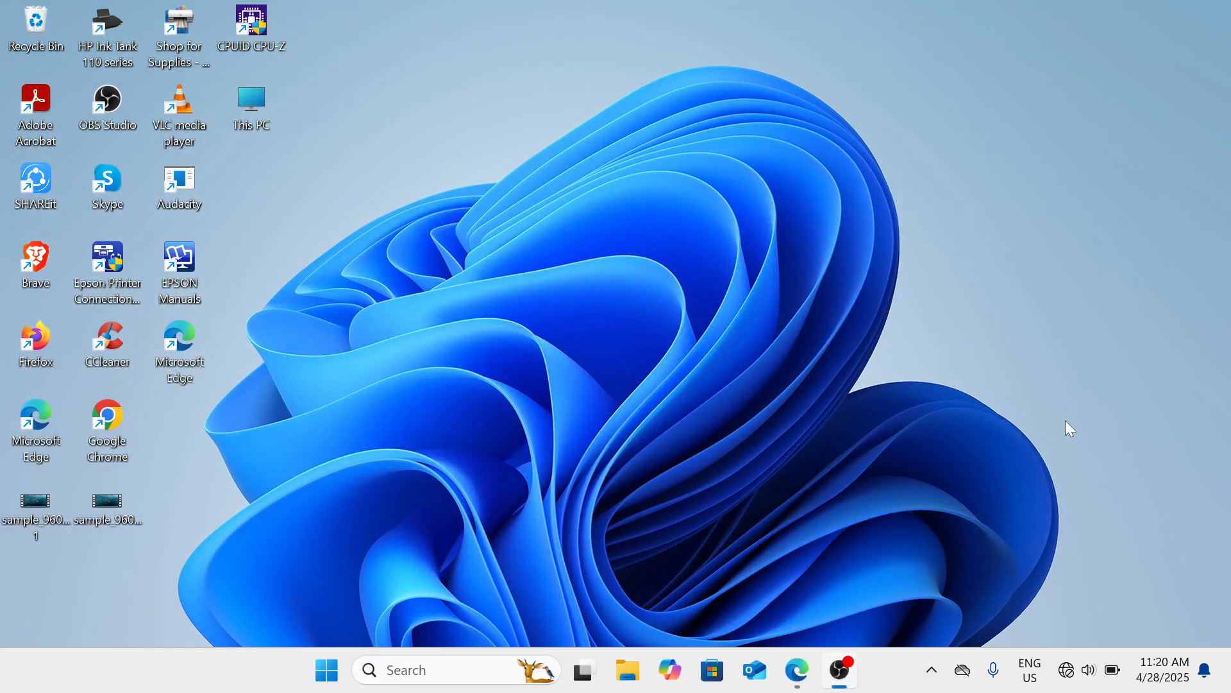